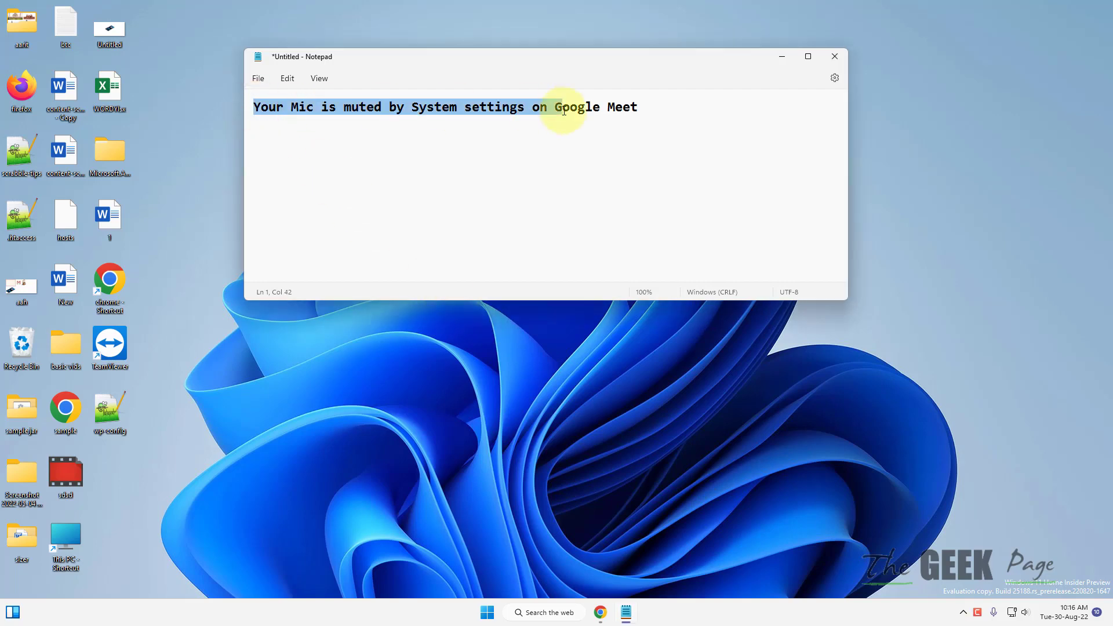
Minimize the Notepad note and bring the Google Meet call in Chrome to the front.
{"action": "left_click", "coordinate": [786, 57]}
{"action": "left_click", "coordinate": [600, 612]}
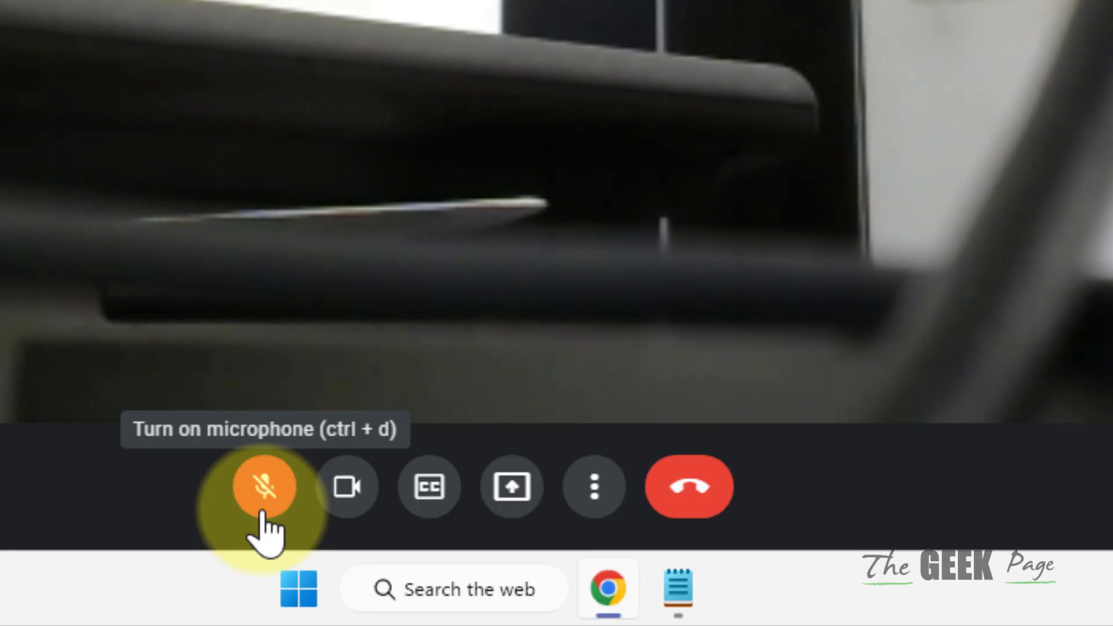
{"action": "left_click", "coordinate": [263, 521]}
{"action": "left_click", "coordinate": [271, 511]}
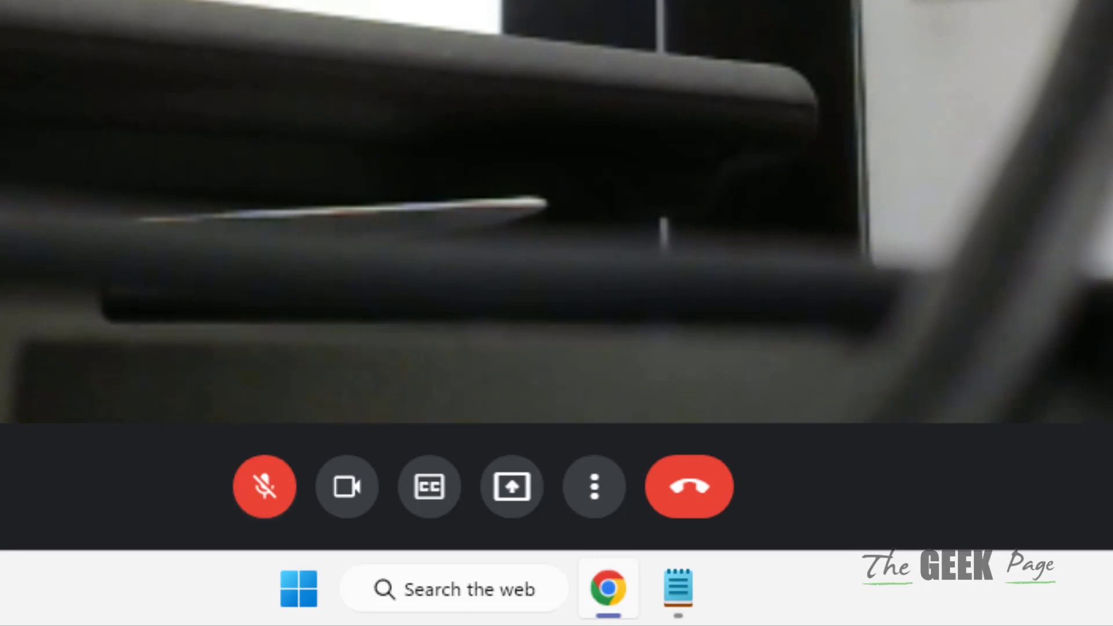
{"action": "left_click", "coordinate": [263, 489]}
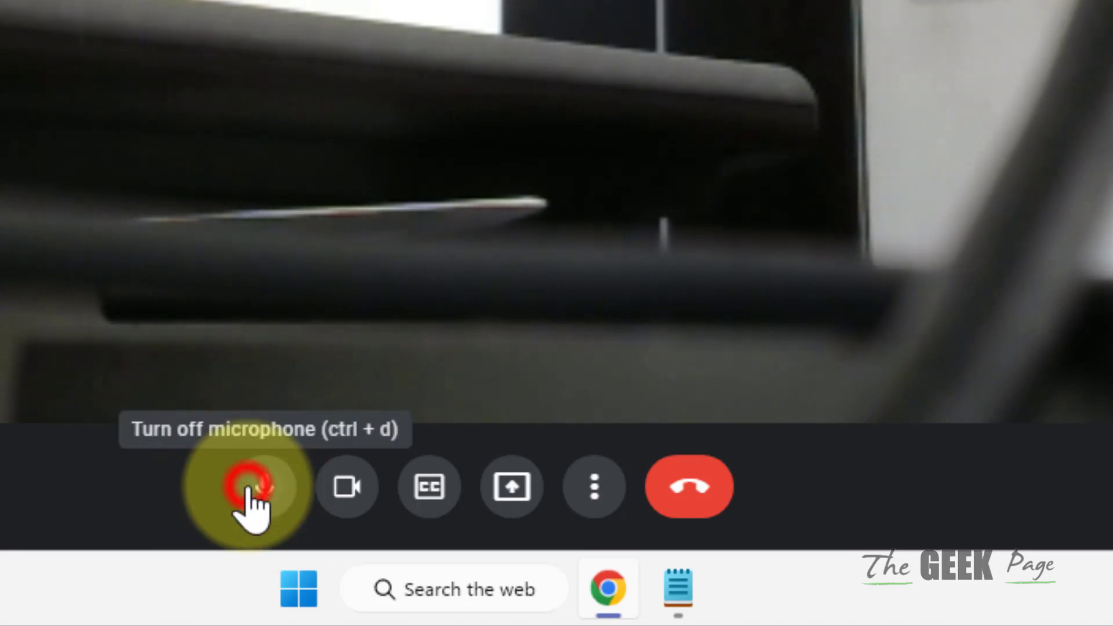
{"action": "left_click", "coordinate": [249, 487]}
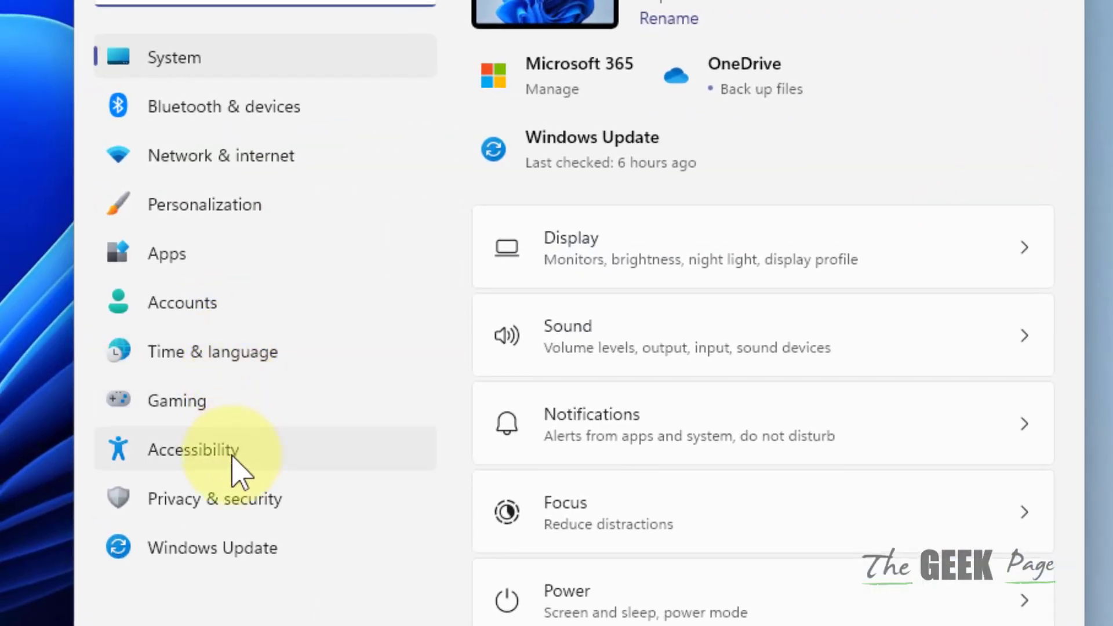
Go to Privacy & security > Microphone to review the microphone access toggles.
{"action": "left_click", "coordinate": [233, 499]}
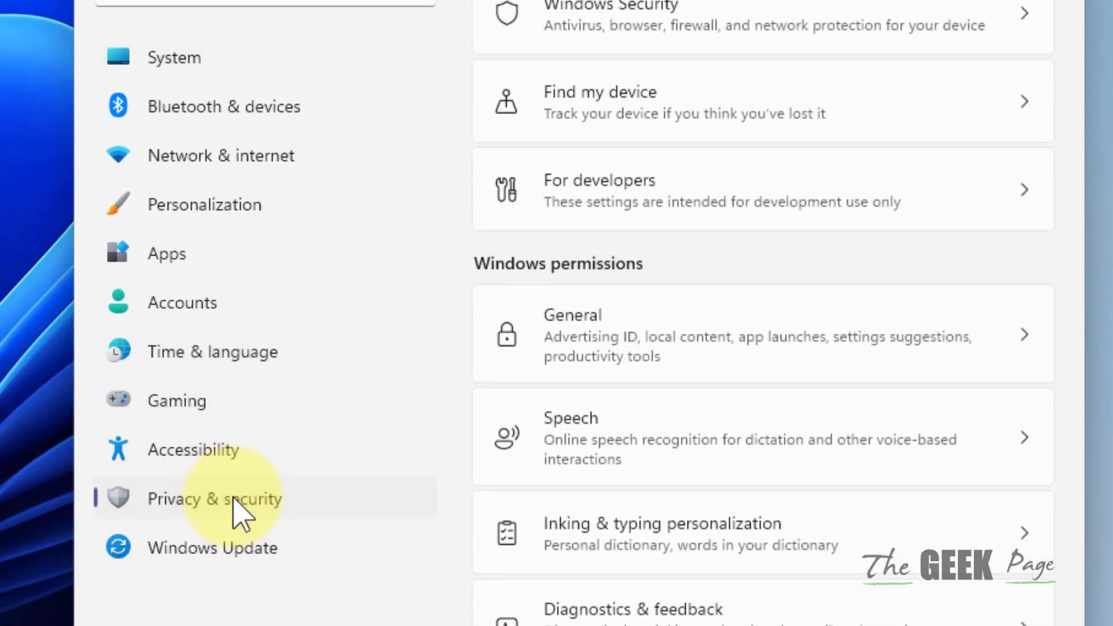
{"action": "scroll", "coordinate": [696, 348], "scroll_direction": "down", "scroll_amount": 2}
{"action": "scroll", "coordinate": [696, 347], "scroll_direction": "down", "scroll_amount": 2}
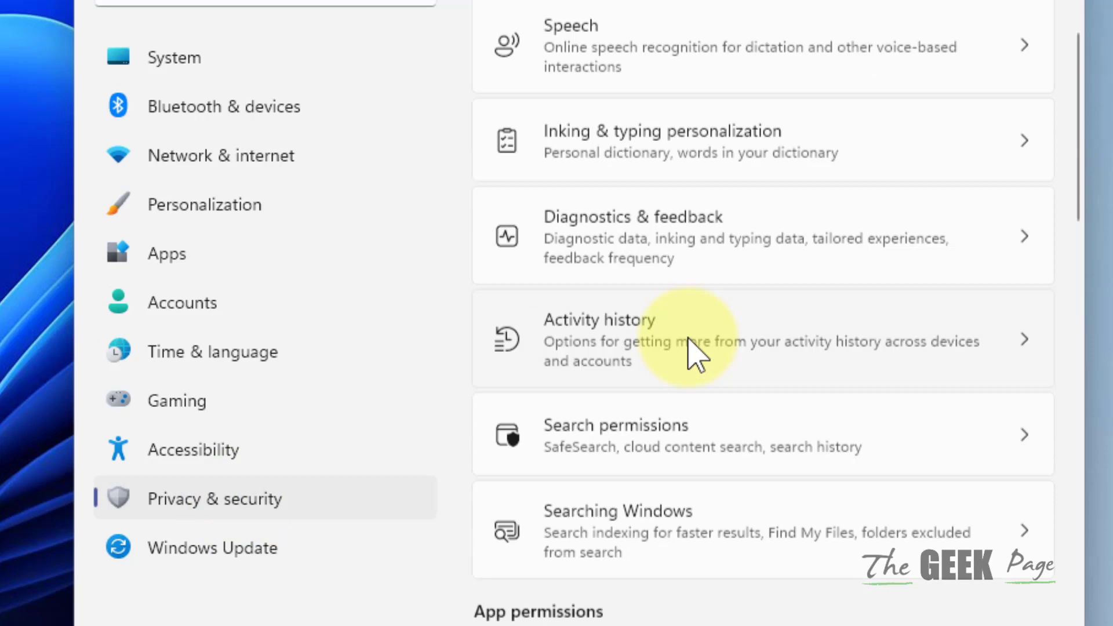
{"action": "scroll", "coordinate": [696, 353], "scroll_direction": "down", "scroll_amount": 2}
{"action": "scroll", "coordinate": [697, 351], "scroll_direction": "down", "scroll_amount": 2}
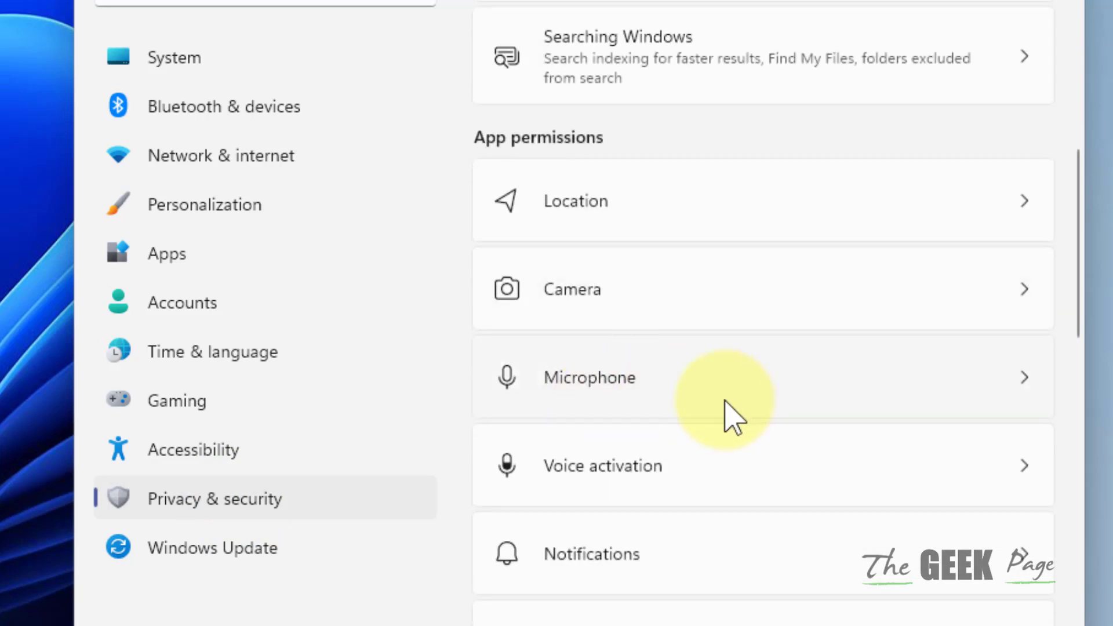
{"action": "left_click", "coordinate": [591, 402]}
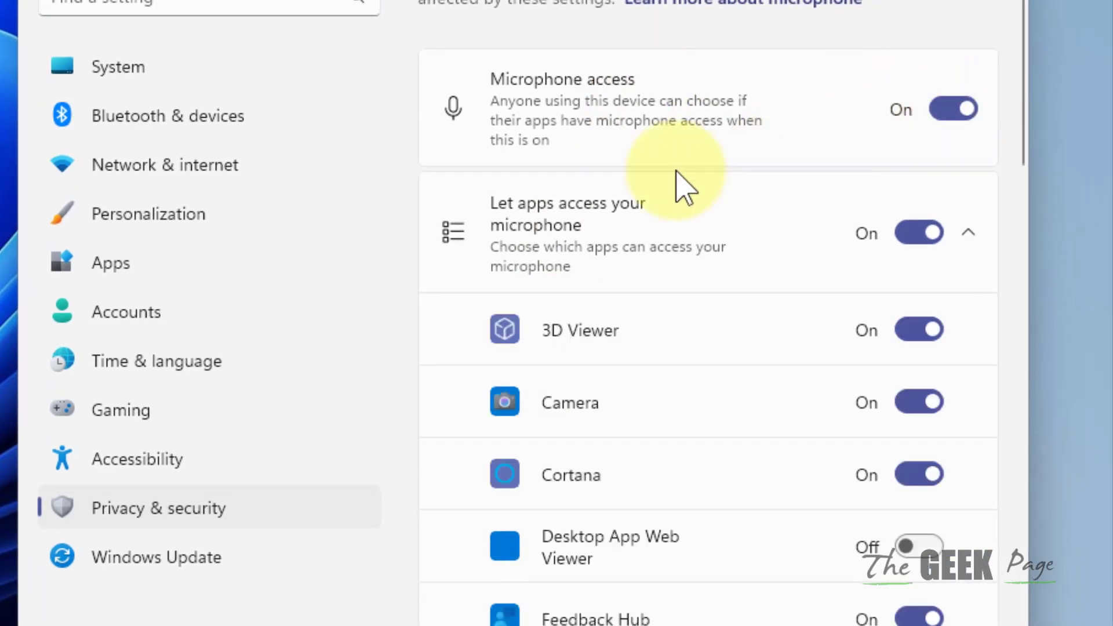
{"action": "scroll", "coordinate": [609, 381], "scroll_direction": "down", "scroll_amount": 2}
{"action": "scroll", "coordinate": [609, 379], "scroll_direction": "down", "scroll_amount": 5}
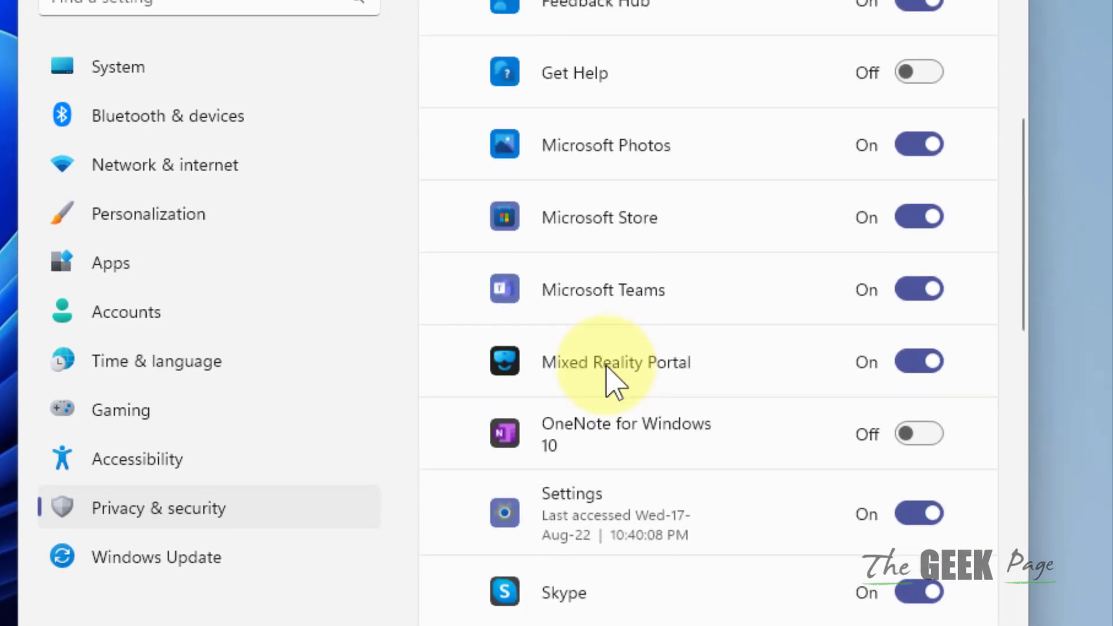
{"action": "scroll", "coordinate": [609, 374], "scroll_direction": "down", "scroll_amount": 5}
{"action": "scroll", "coordinate": [600, 418], "scroll_direction": "down", "scroll_amount": 3}
{"action": "scroll", "coordinate": [567, 522], "scroll_direction": "down", "scroll_amount": 3}
{"action": "scroll", "coordinate": [633, 533], "scroll_direction": "up", "scroll_amount": 3}
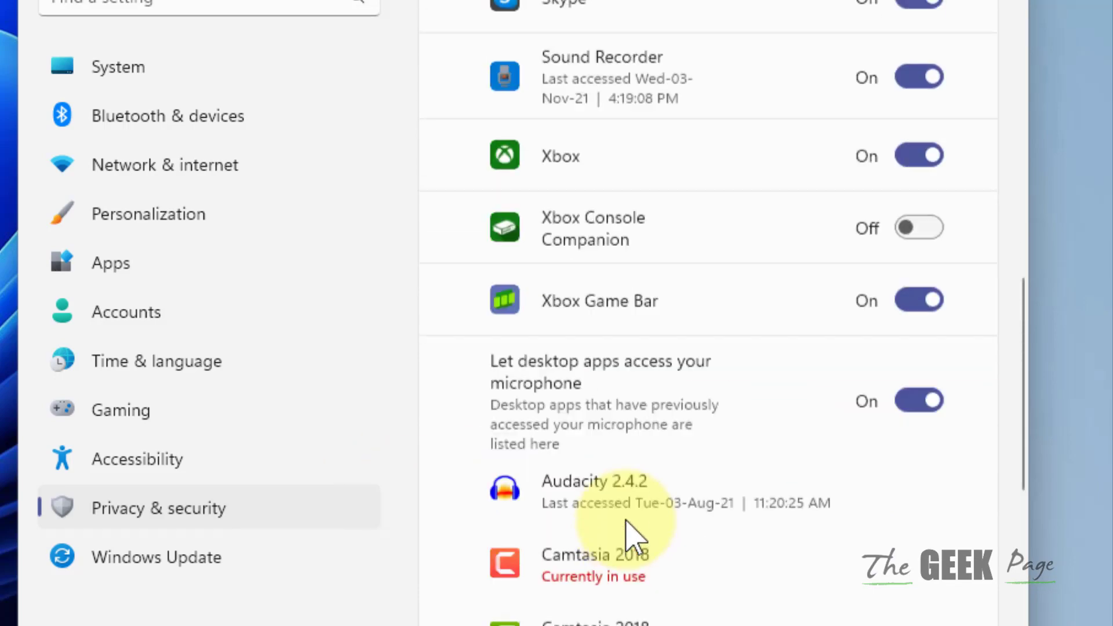
{"action": "scroll", "coordinate": [634, 533], "scroll_direction": "up", "scroll_amount": 2}
{"action": "scroll", "coordinate": [589, 557], "scroll_direction": "down", "scroll_amount": 5}
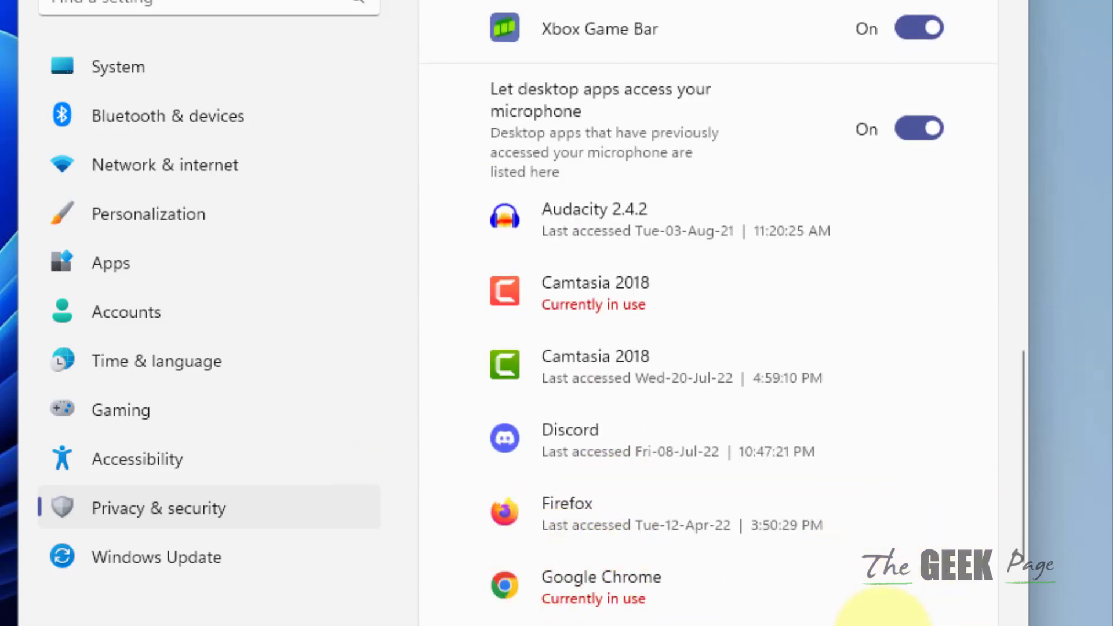
{"action": "scroll", "coordinate": [926, 572], "scroll_direction": "up", "scroll_amount": 5}
{"action": "scroll", "coordinate": [861, 570], "scroll_direction": "up", "scroll_amount": 2}
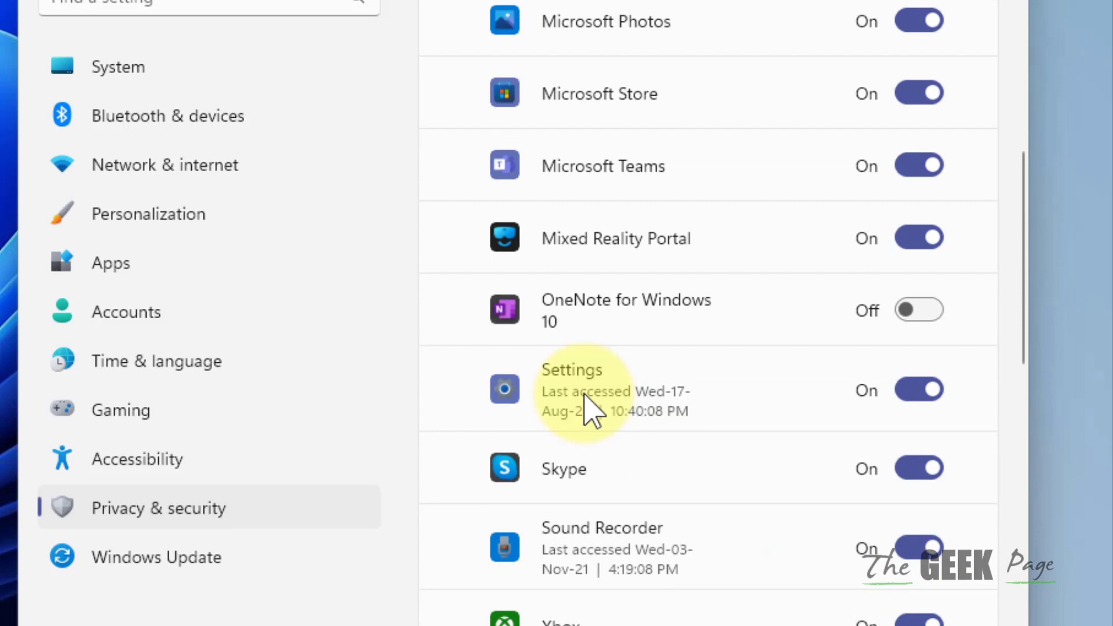
{"action": "scroll", "coordinate": [774, 79], "scroll_direction": "up", "scroll_amount": 3}
{"action": "scroll", "coordinate": [763, 149], "scroll_direction": "up", "scroll_amount": 2}
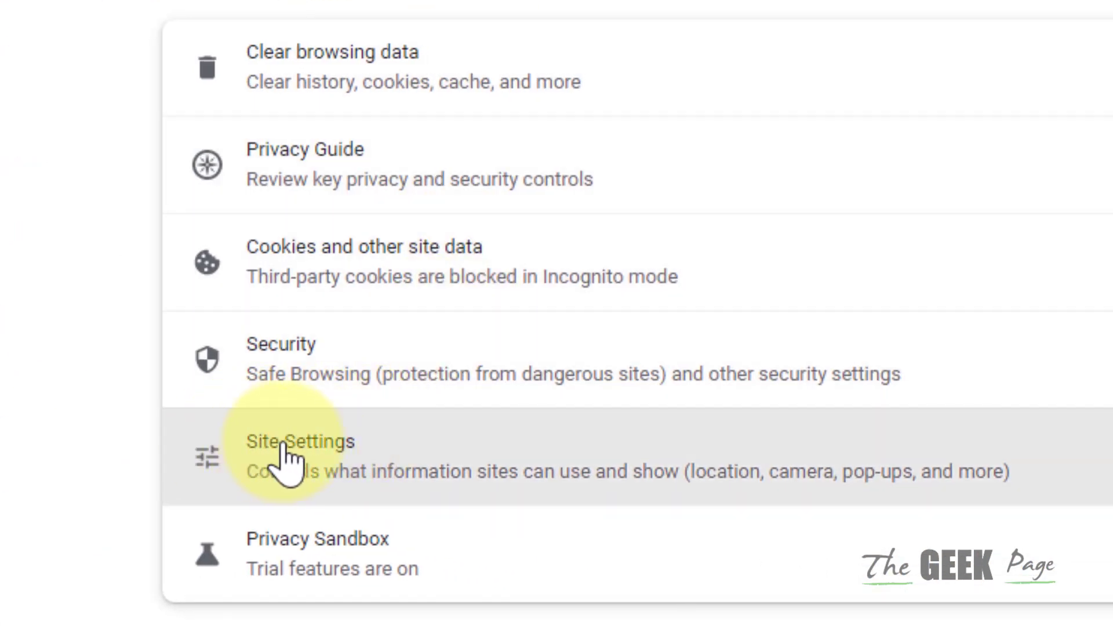
In Chrome Site Settings > Microphone, choose 'Sites can ask to use your microphone'.
{"action": "left_click", "coordinate": [287, 459]}
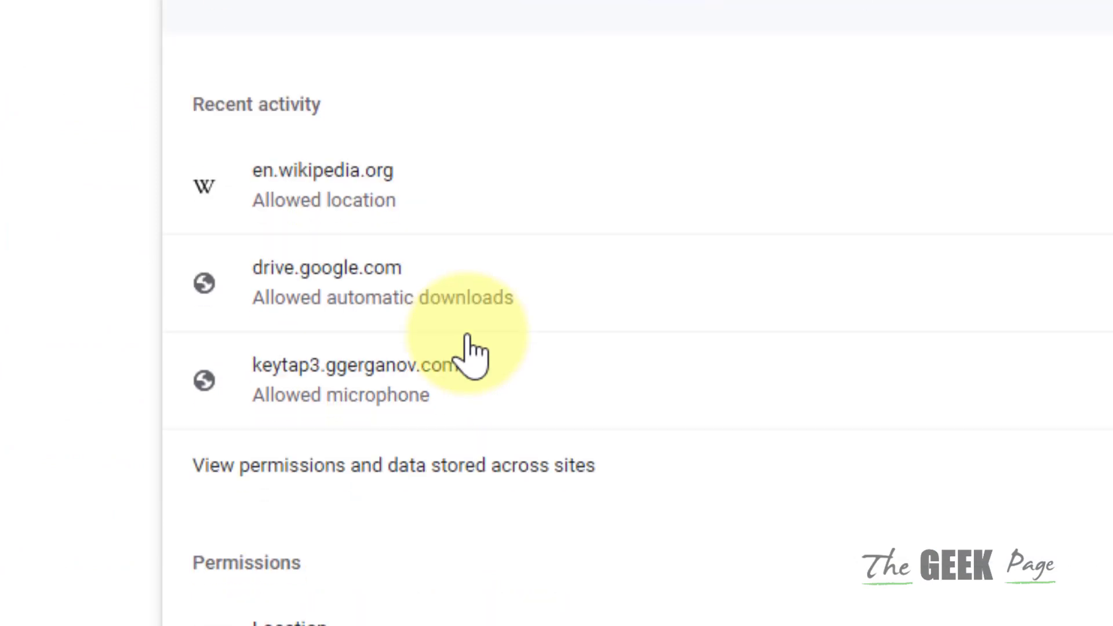
{"action": "scroll", "coordinate": [468, 348], "scroll_direction": "down", "scroll_amount": 3}
{"action": "left_click", "coordinate": [354, 548]}
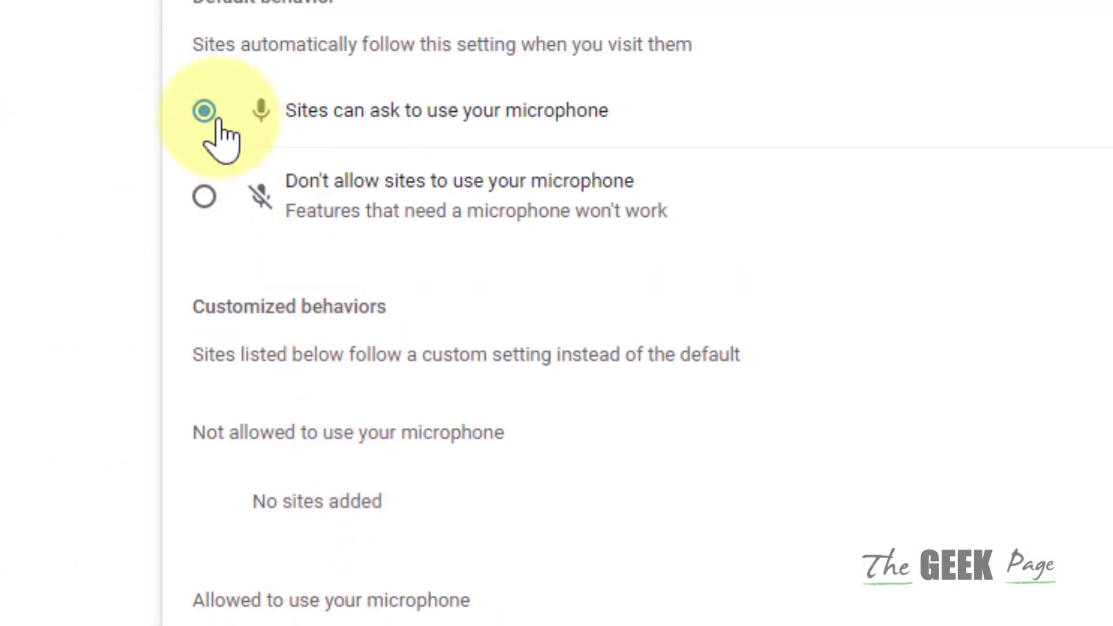
{"action": "left_click", "coordinate": [203, 111]}
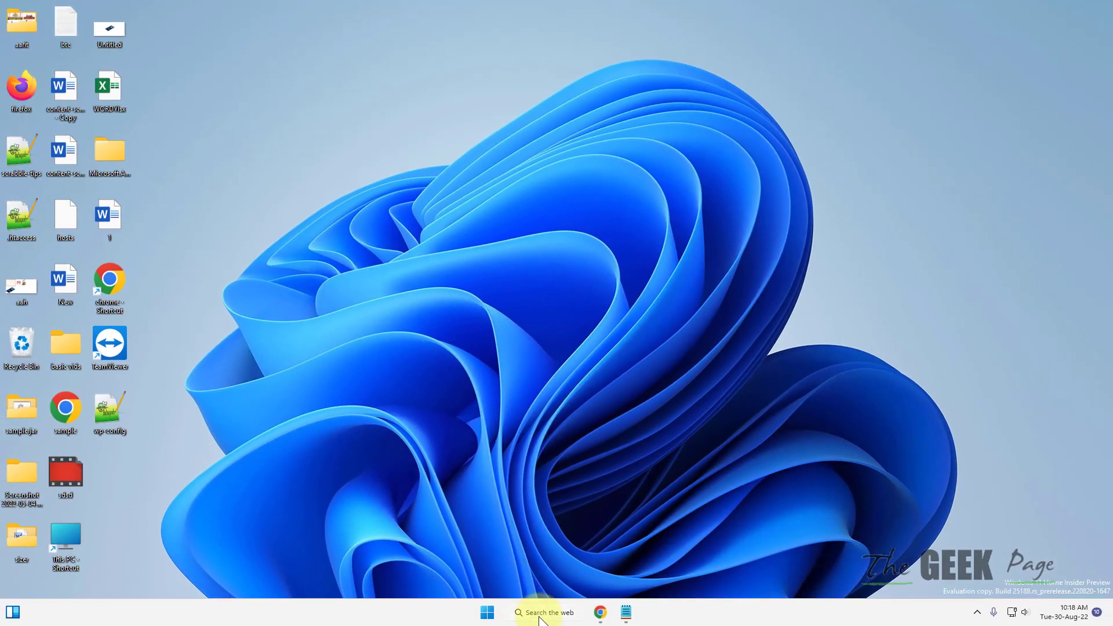
Start a taskbar search for mmsys.cpl to reach the Sound control panel.
{"action": "left_click", "coordinate": [540, 612]}
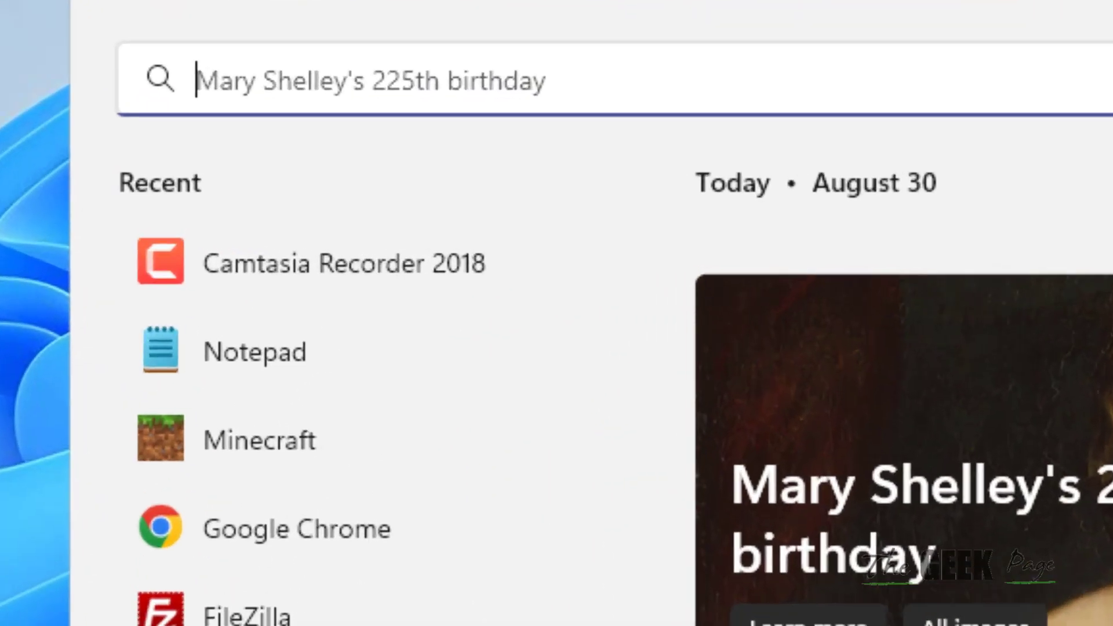
{"action": "type", "text": "mms"}
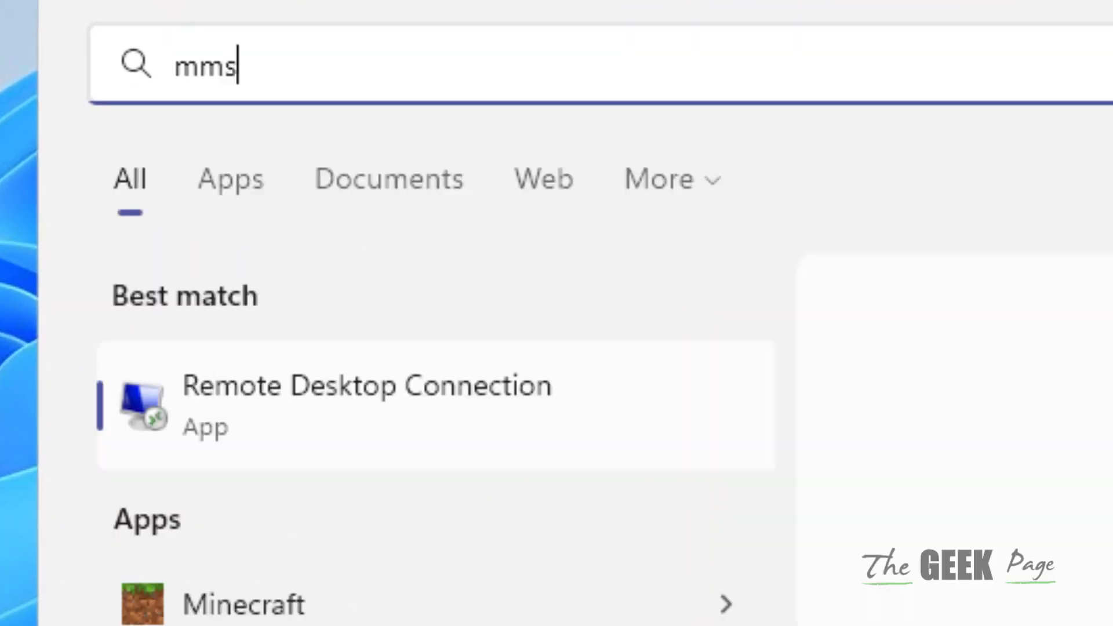
{"action": "type", "text": "ys.cpl"}
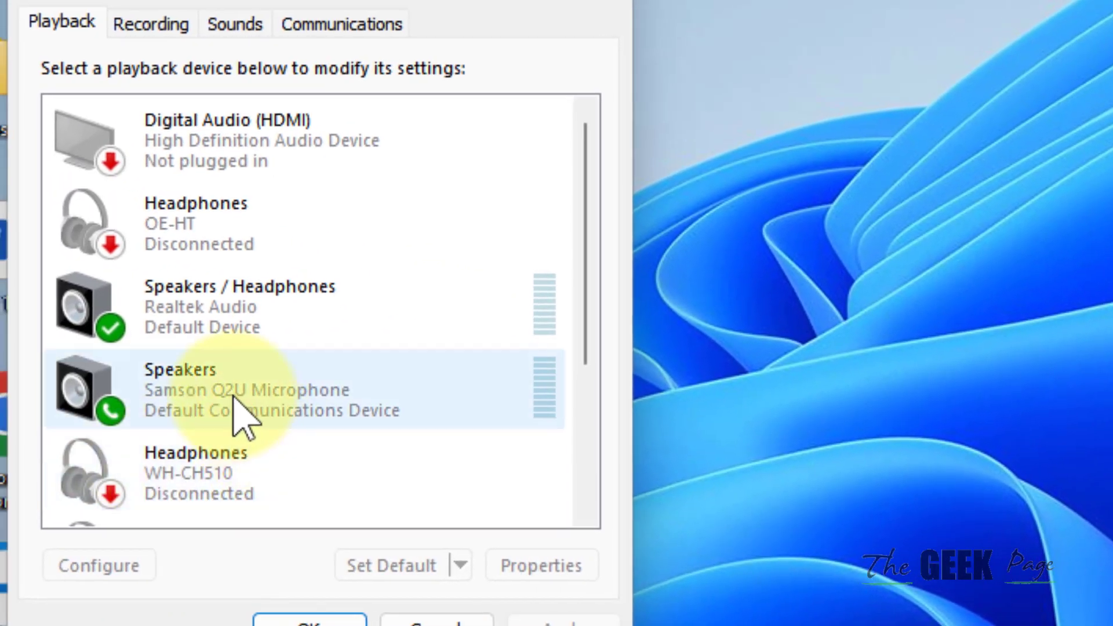
{"action": "scroll", "coordinate": [235, 426], "scroll_direction": "down", "scroll_amount": 1}
{"action": "scroll", "coordinate": [233, 426], "scroll_direction": "down", "scroll_amount": 1}
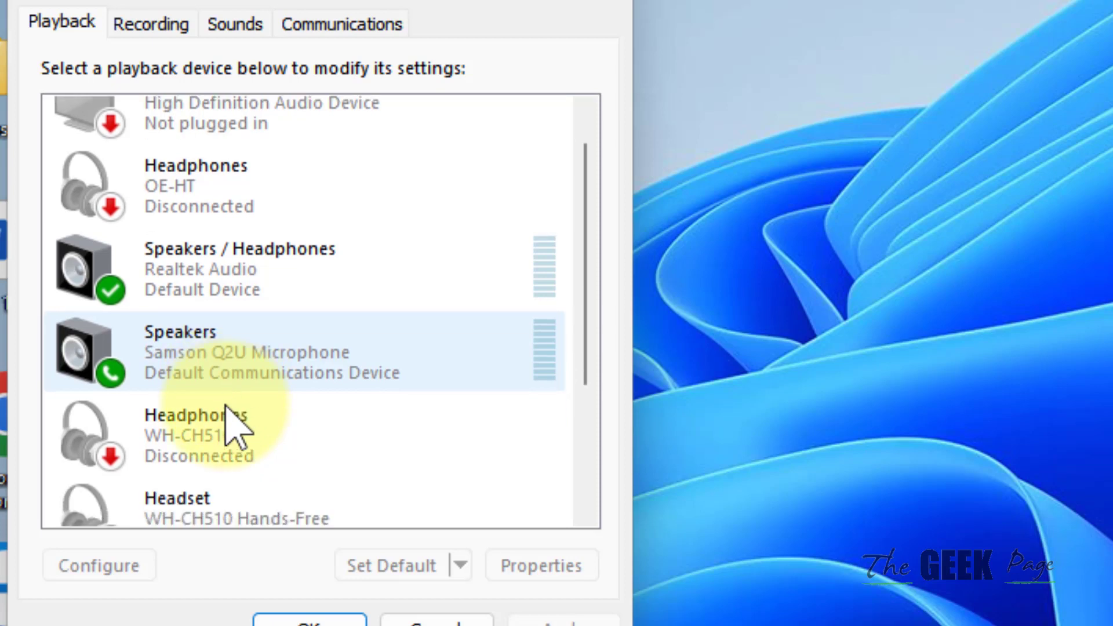
Switch to Recording devices and select the default Samson Q2U Microphone.
{"action": "left_click", "coordinate": [152, 23]}
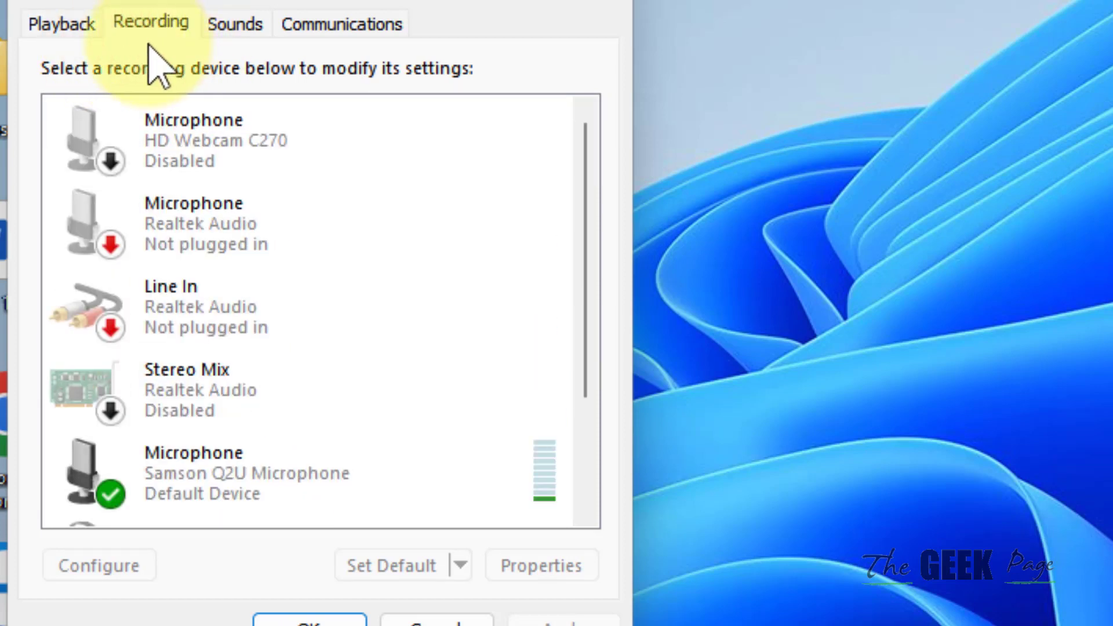
{"action": "left_click", "coordinate": [244, 487]}
{"action": "scroll", "coordinate": [240, 489], "scroll_direction": "down", "scroll_amount": 1}
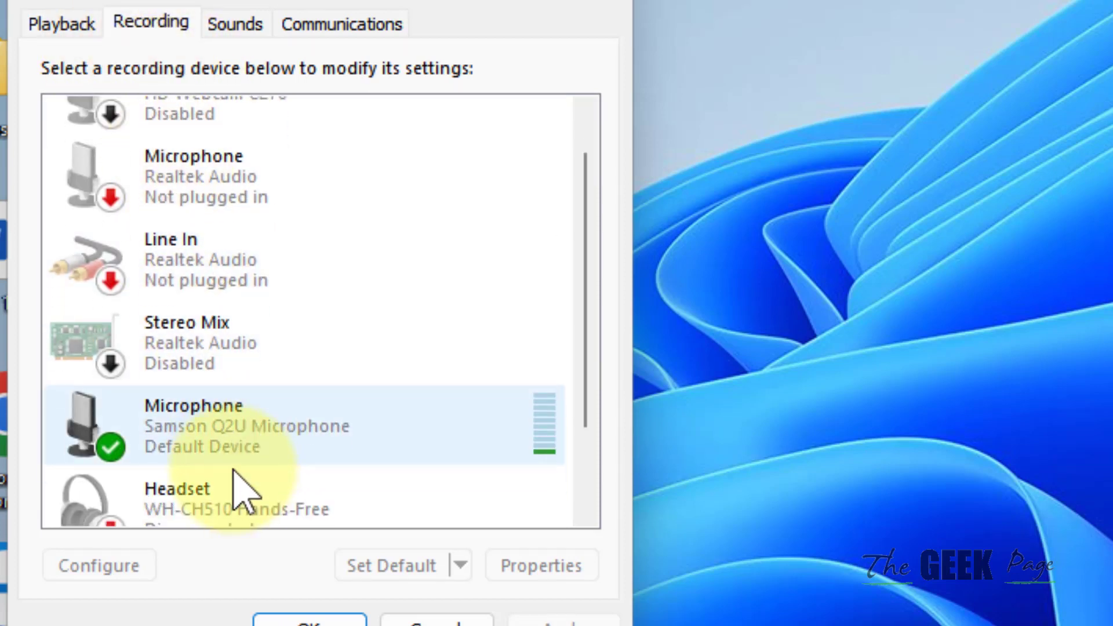
{"action": "scroll", "coordinate": [232, 465], "scroll_direction": "down", "scroll_amount": 1}
{"action": "scroll", "coordinate": [174, 426], "scroll_direction": "down", "scroll_amount": 1}
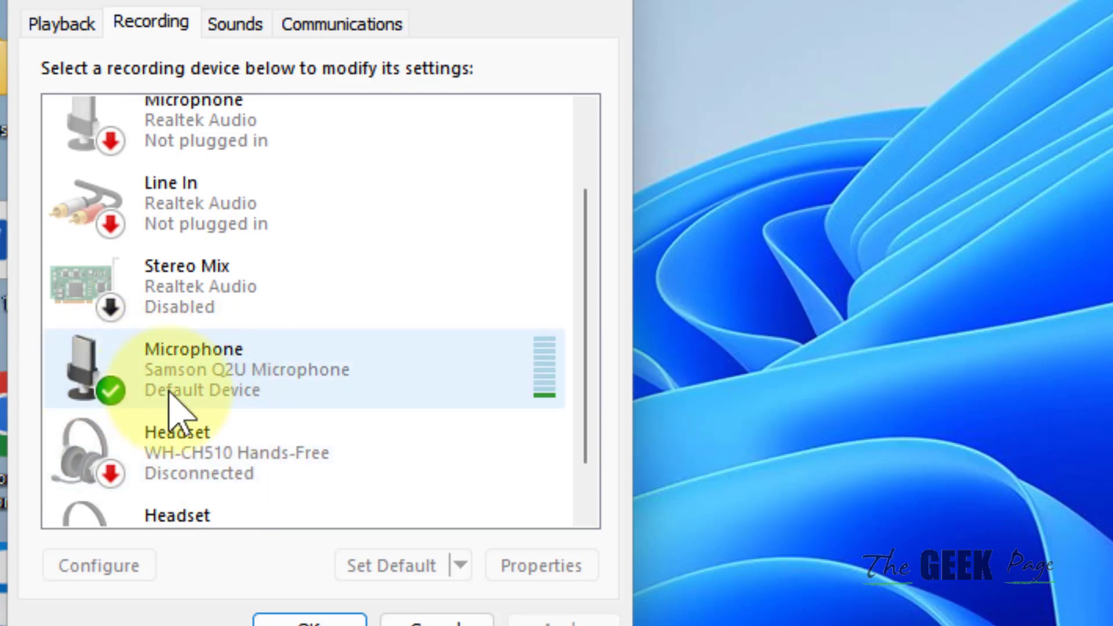
{"action": "left_click", "coordinate": [114, 396]}
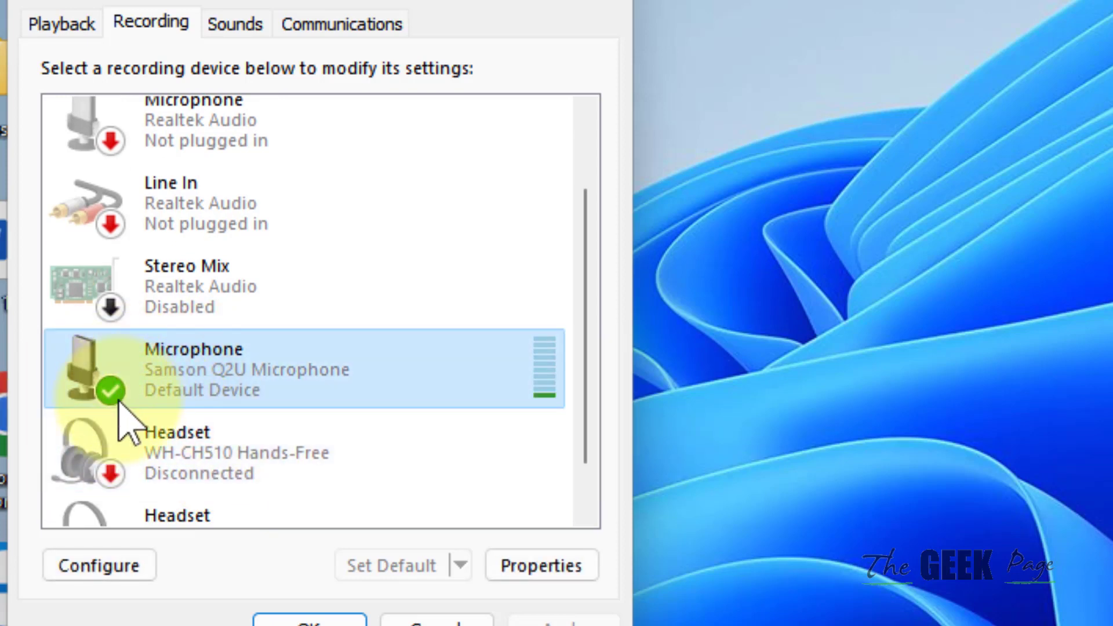
In the Samson Q2U properties' Levels, confirm it is unmuted, raise the level to 100 and apply.
{"action": "double_click", "coordinate": [235, 374]}
{"action": "left_click", "coordinate": [247, 140]}
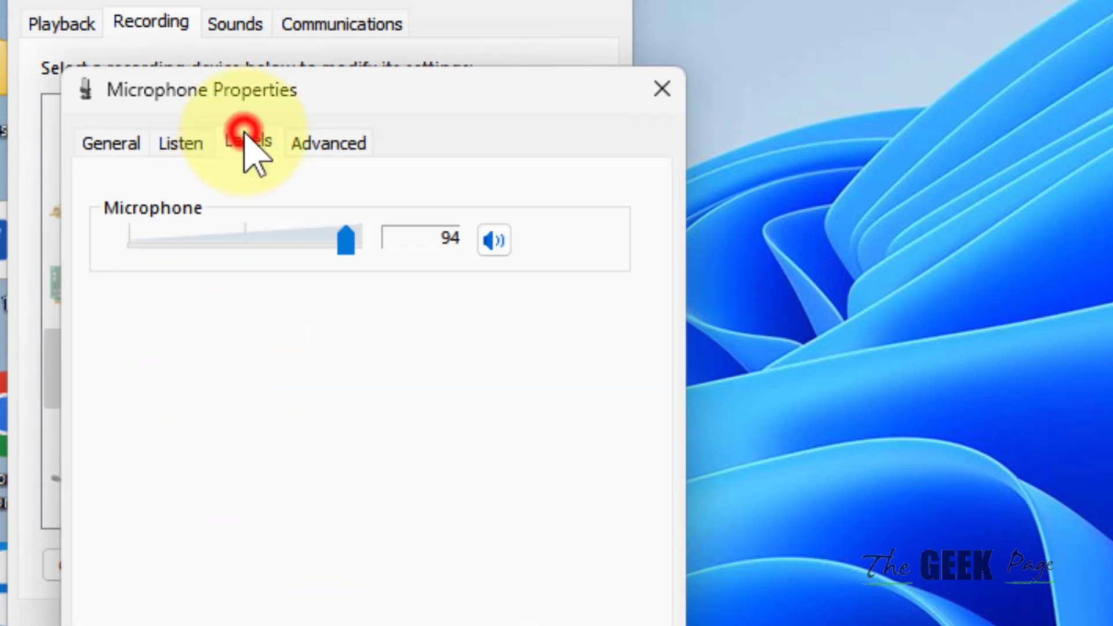
{"action": "left_click", "coordinate": [494, 240]}
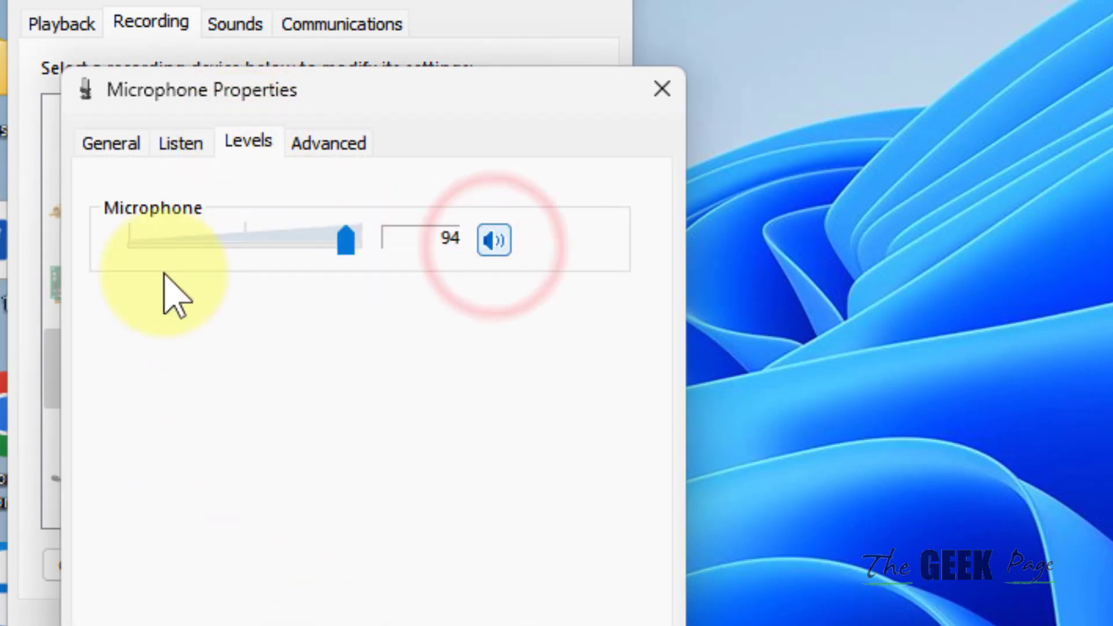
{"action": "left_click_drag", "start_coordinate": [330, 246], "coordinate": [367, 261]}
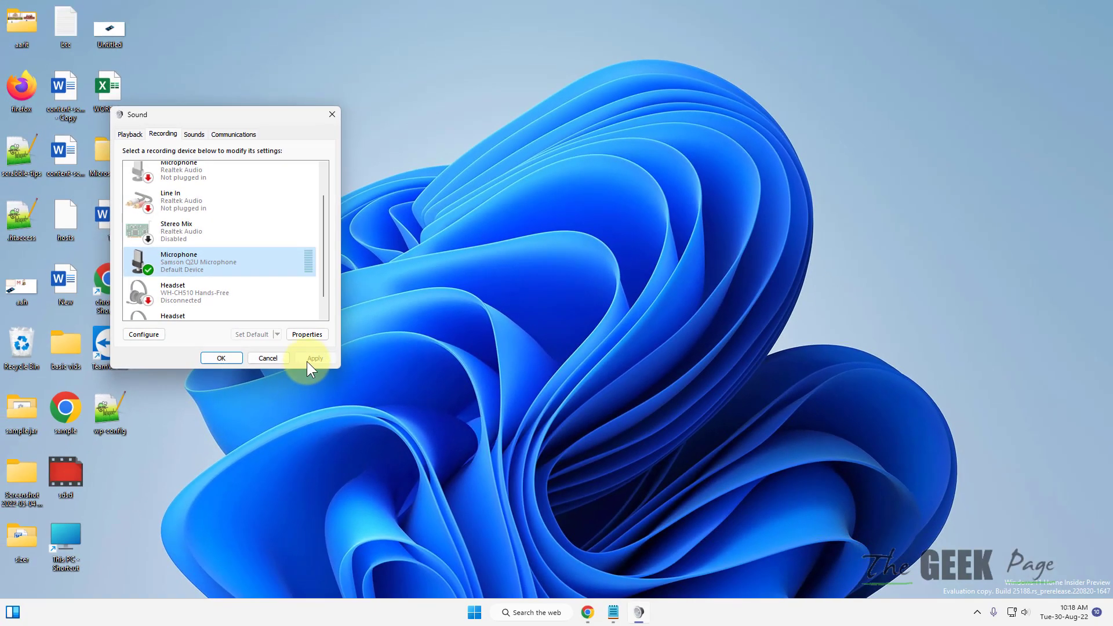
{"action": "left_click", "coordinate": [309, 358]}
{"action": "left_click", "coordinate": [216, 357]}
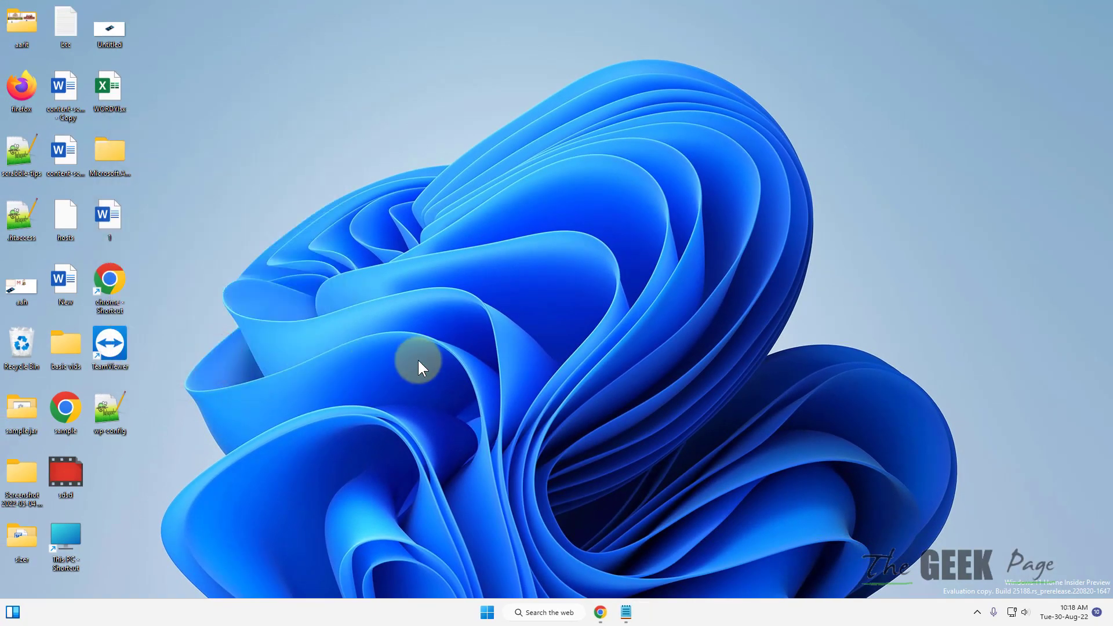